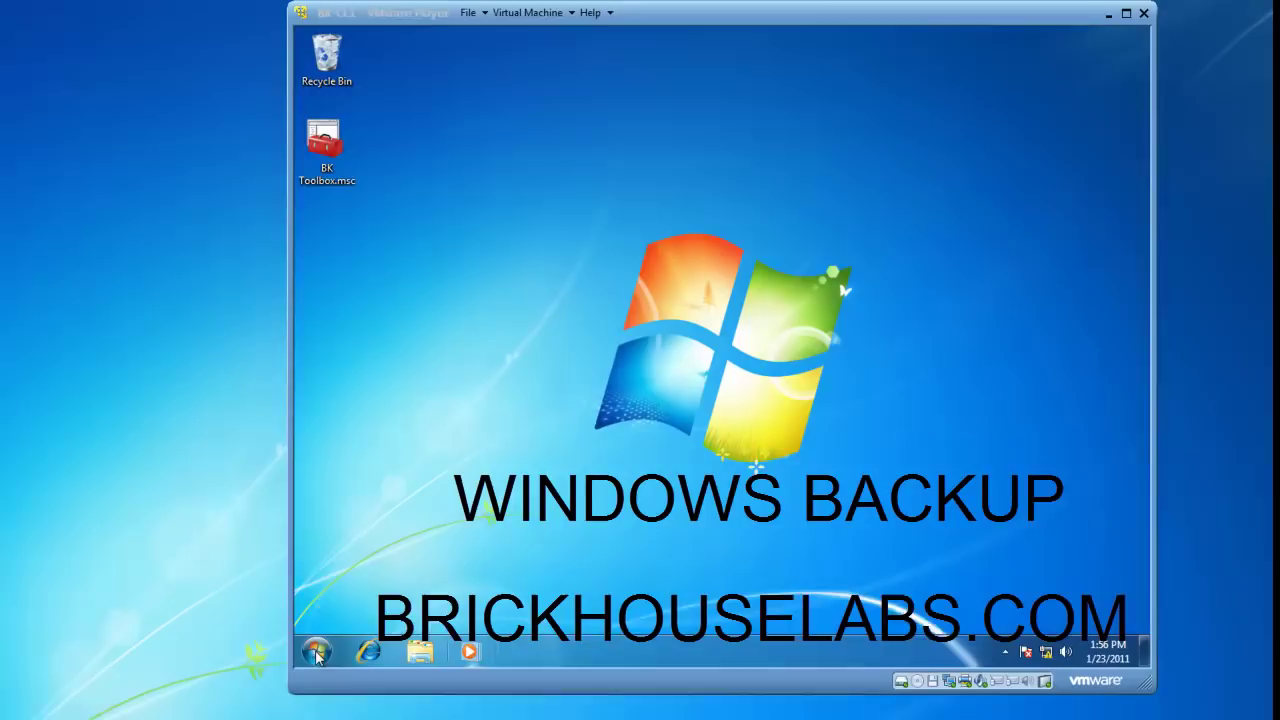
Open Backup and Restore from Control Panel's System and Security category.
left_click(316, 652)
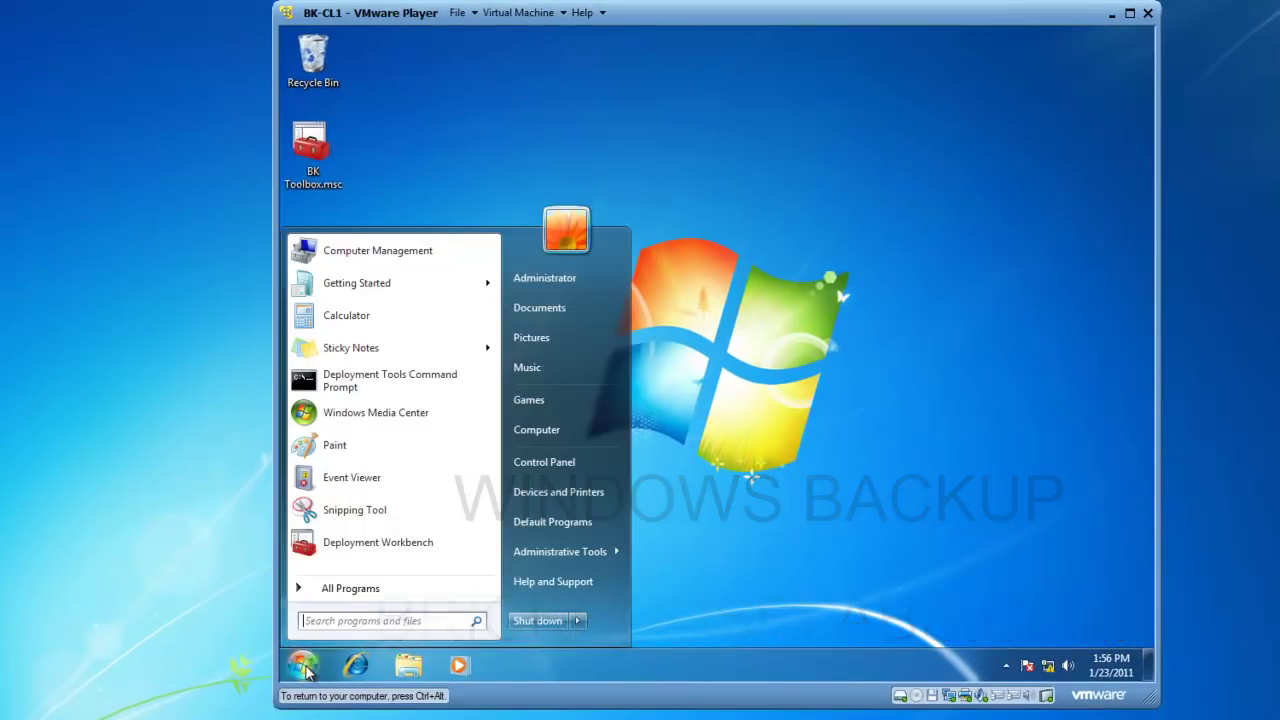
left_click(549, 466)
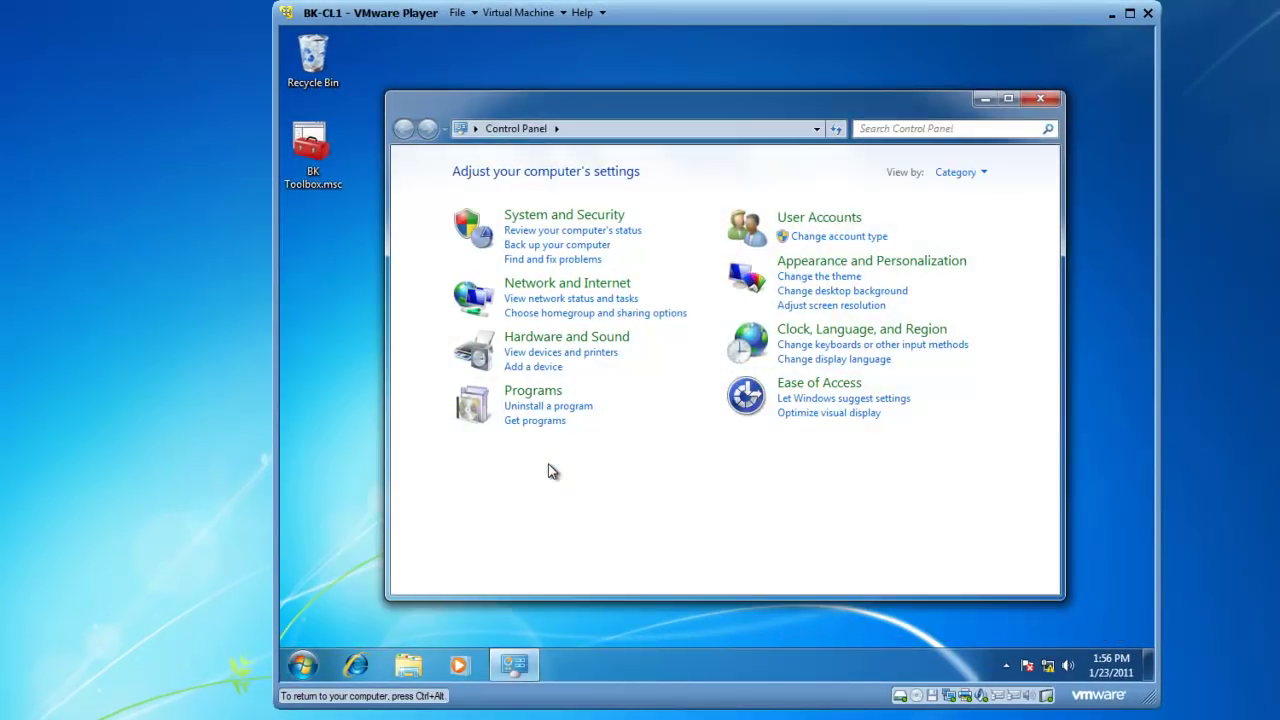
left_click(520, 217)
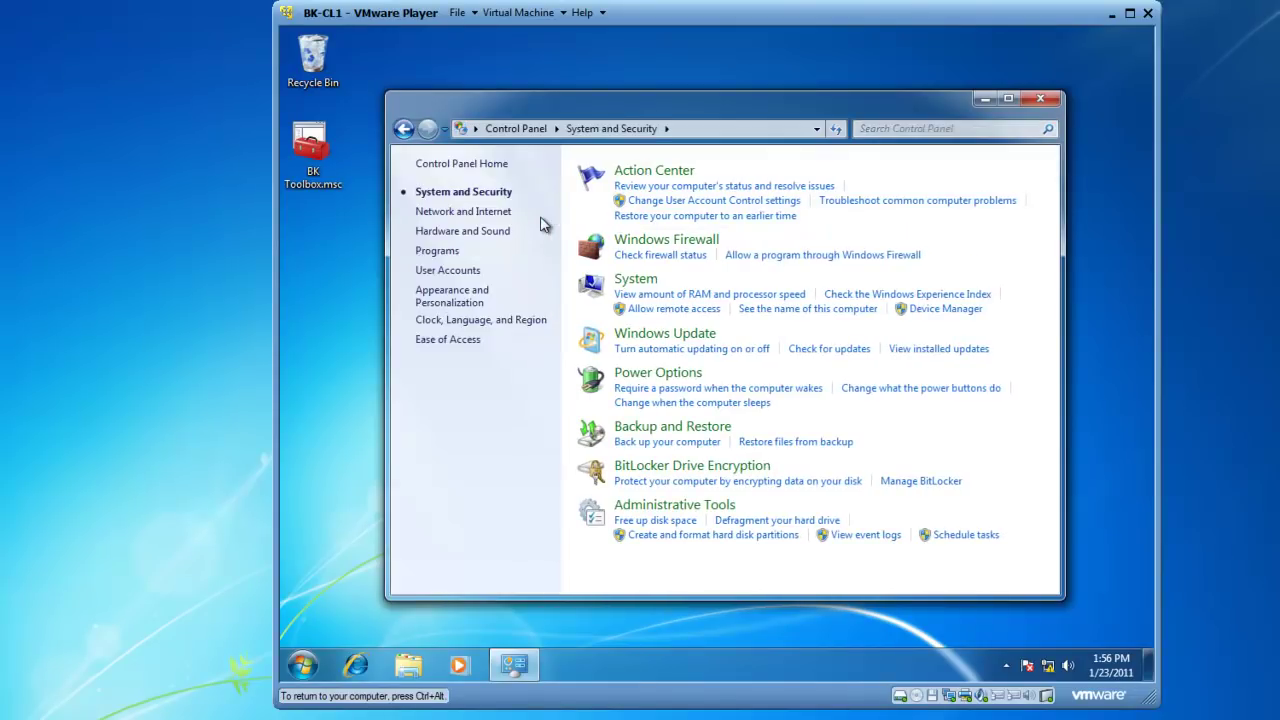
left_click(653, 428)
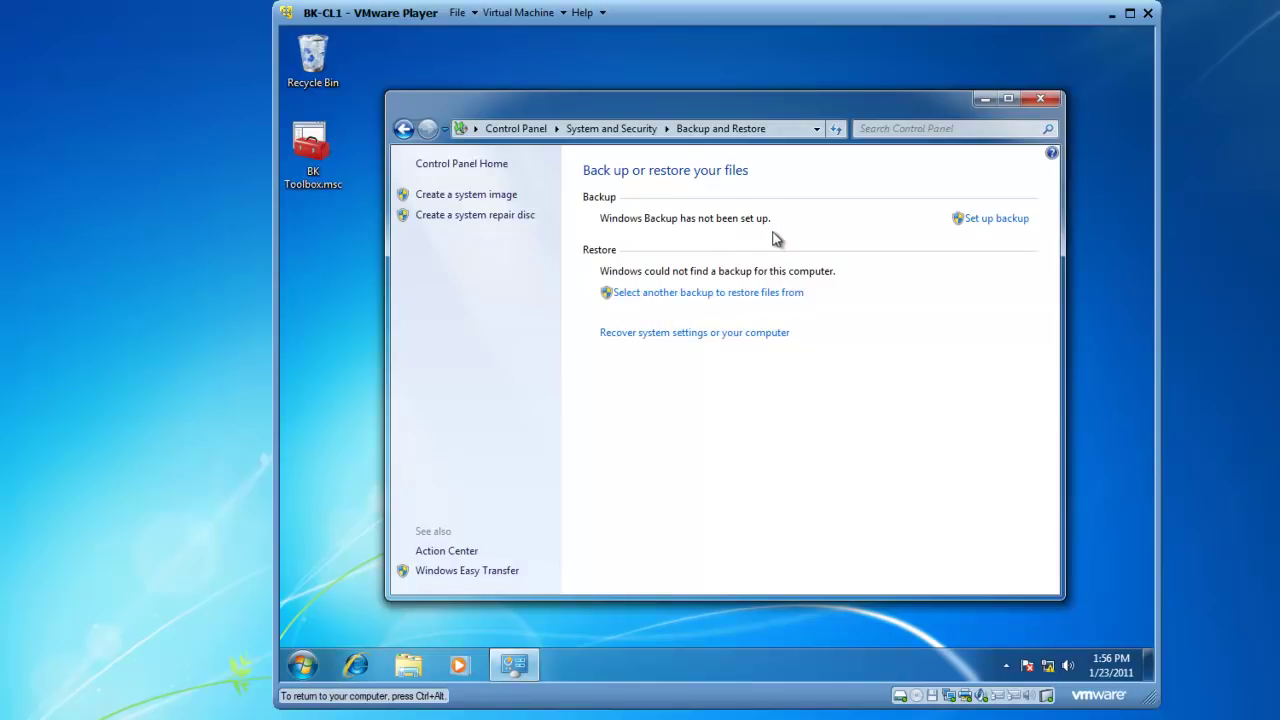
Start backup setup and select FreeAgent Drive (E:) as the destination.
left_click(993, 222)
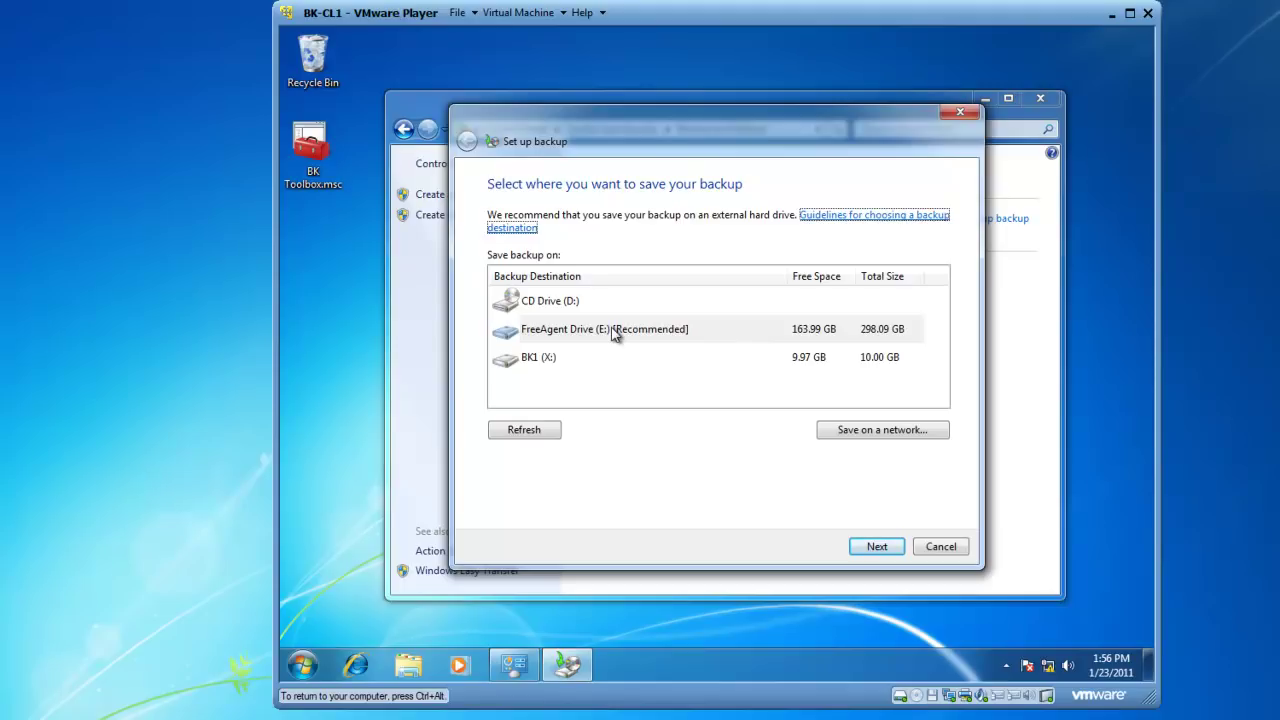
left_click(614, 334)
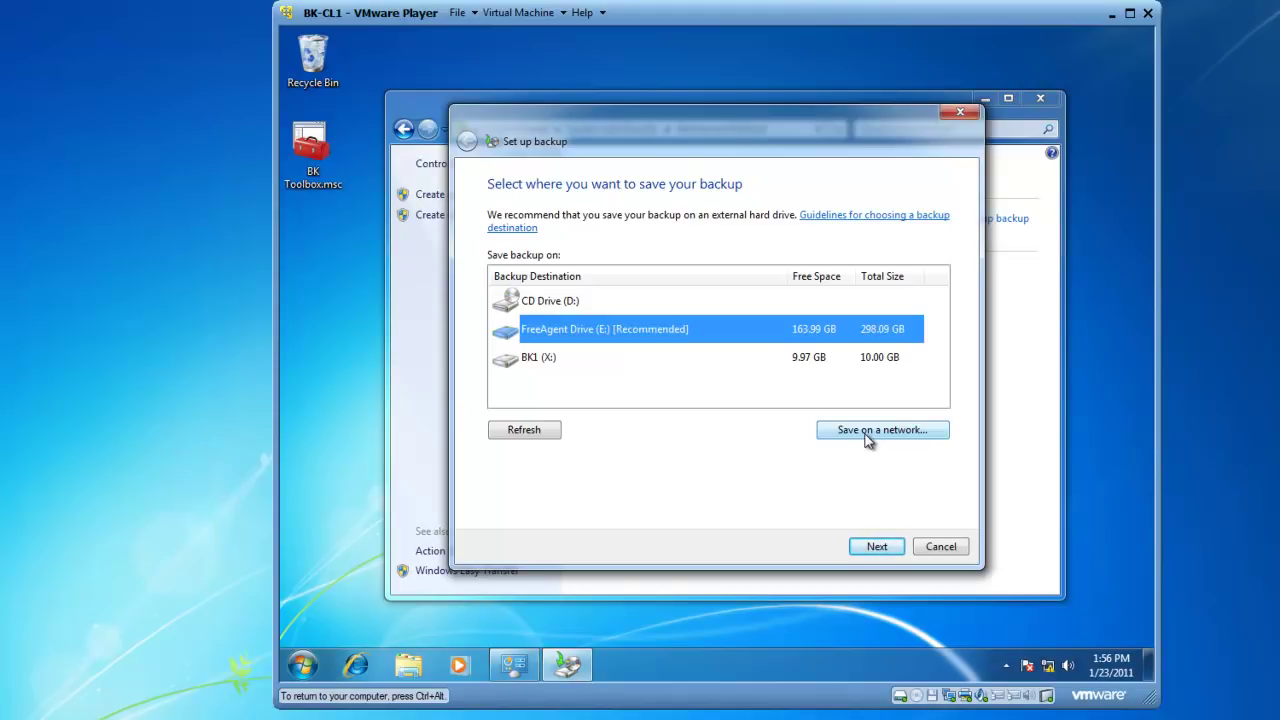
Choose to pick the backup items manually instead of letting Windows choose.
left_click(876, 548)
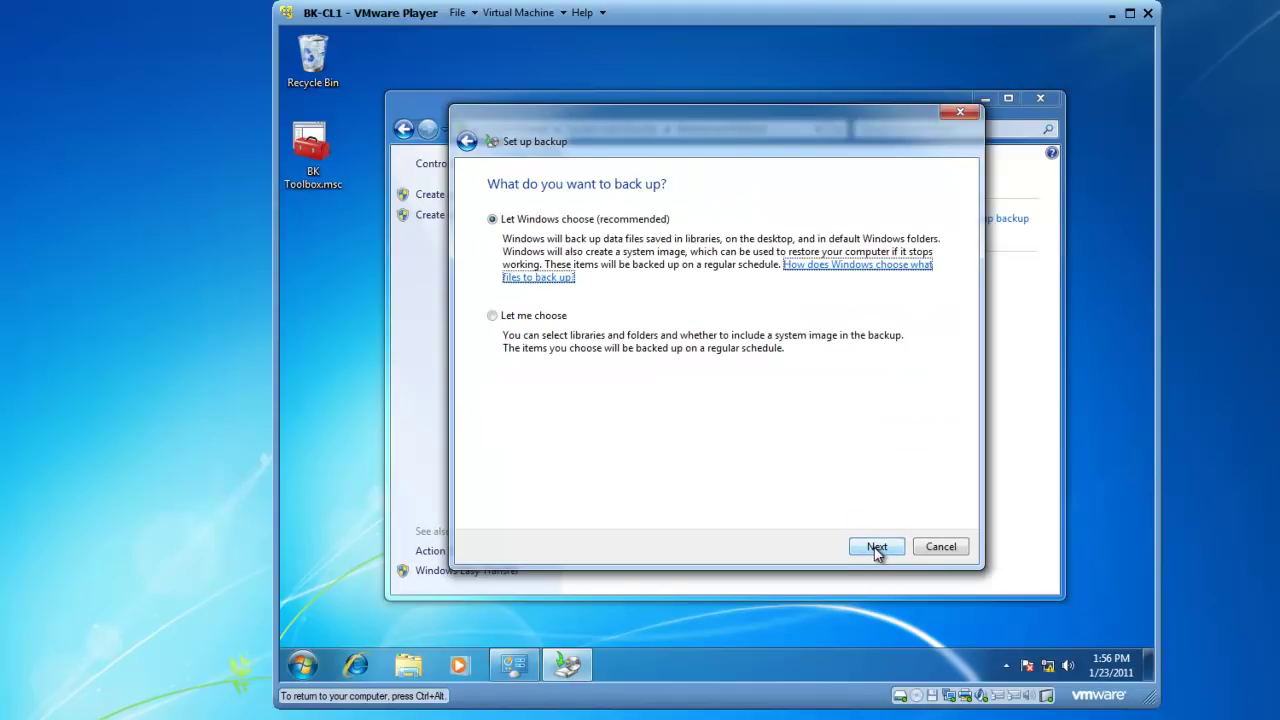
left_click(513, 318)
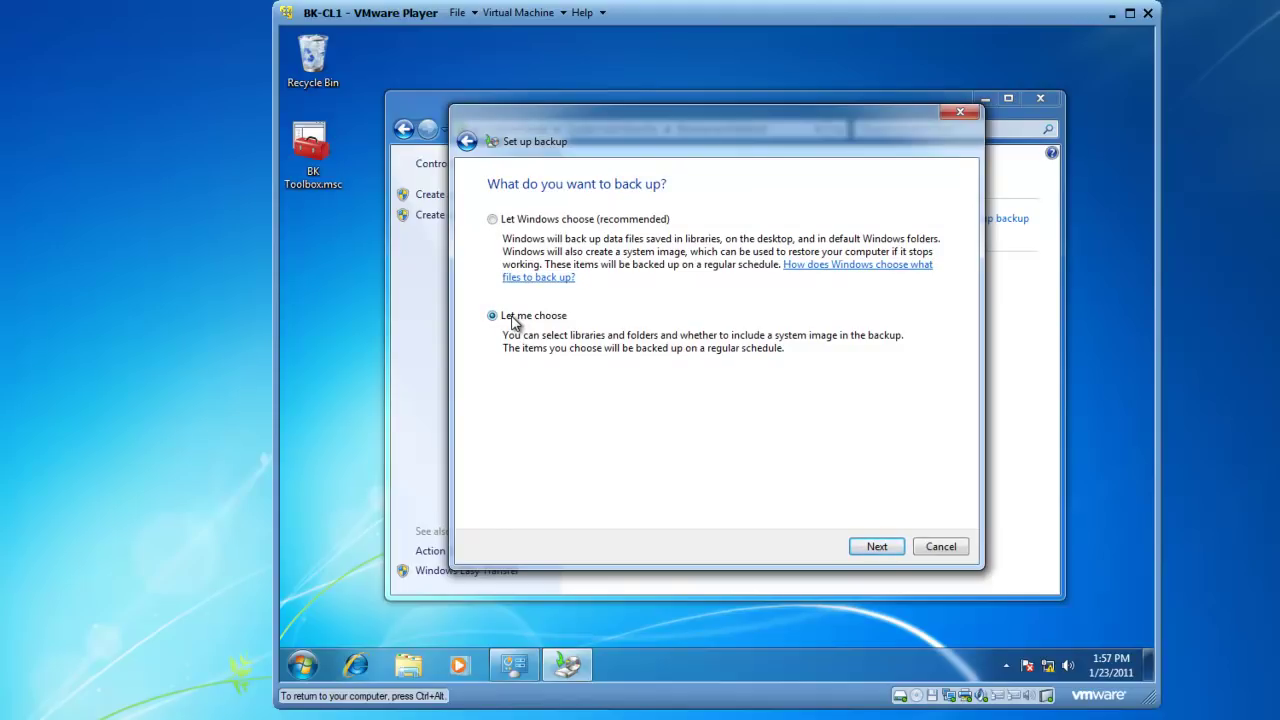
left_click(867, 553)
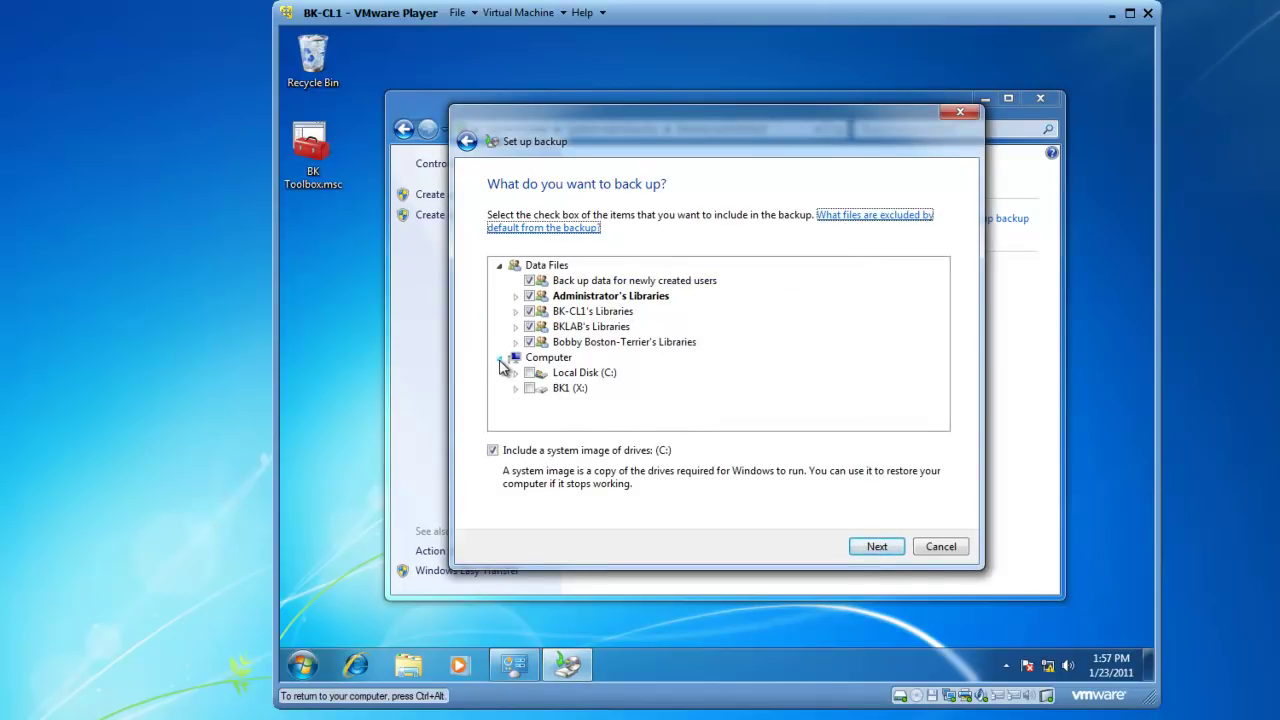
Include all of Local Disk (C:) and exclude the system image from the backup.
left_click(500, 360)
left_click(515, 374)
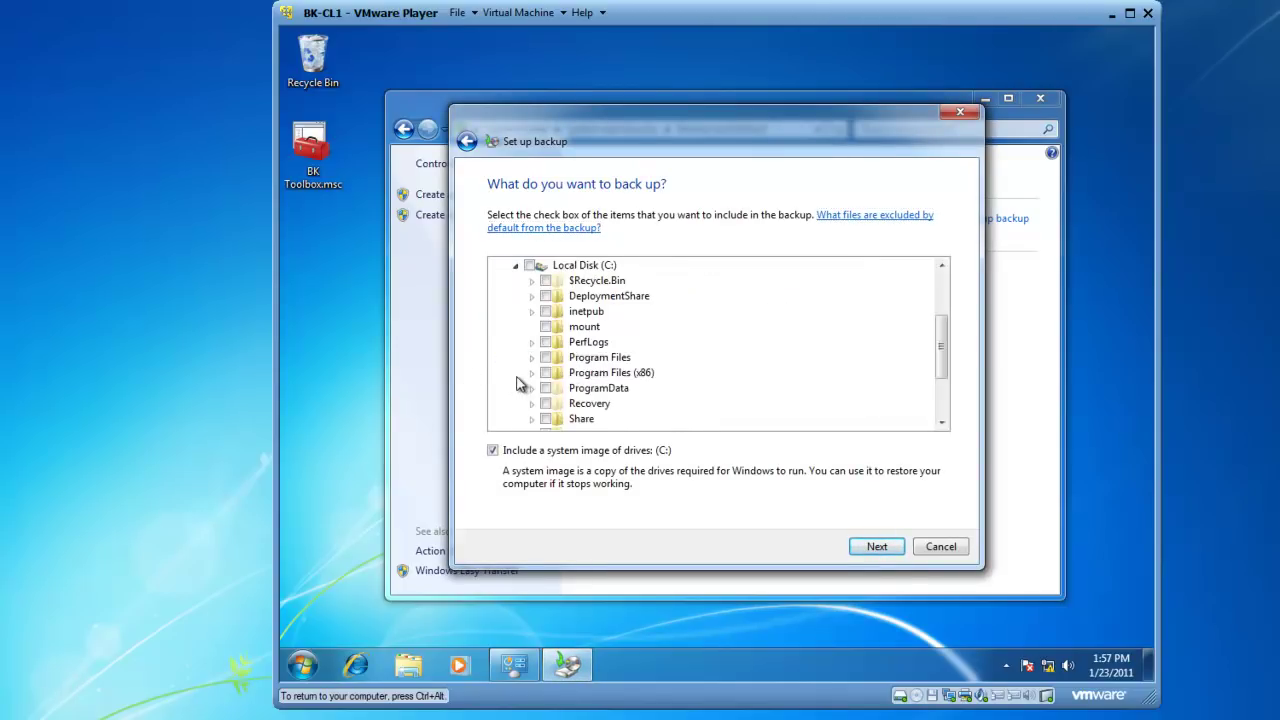
left_click(529, 265)
left_click(492, 451)
left_click(870, 552)
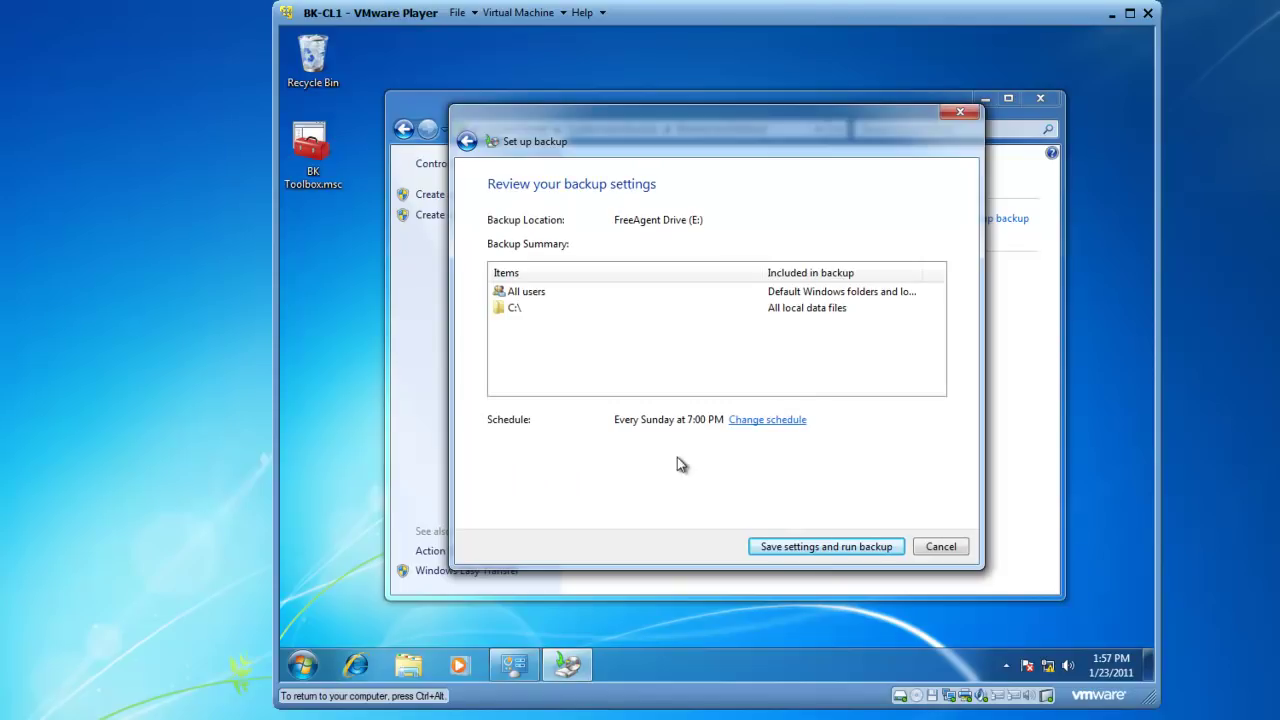
Turn off the Sunday 7:00 PM schedule so backups run on demand.
left_click(760, 420)
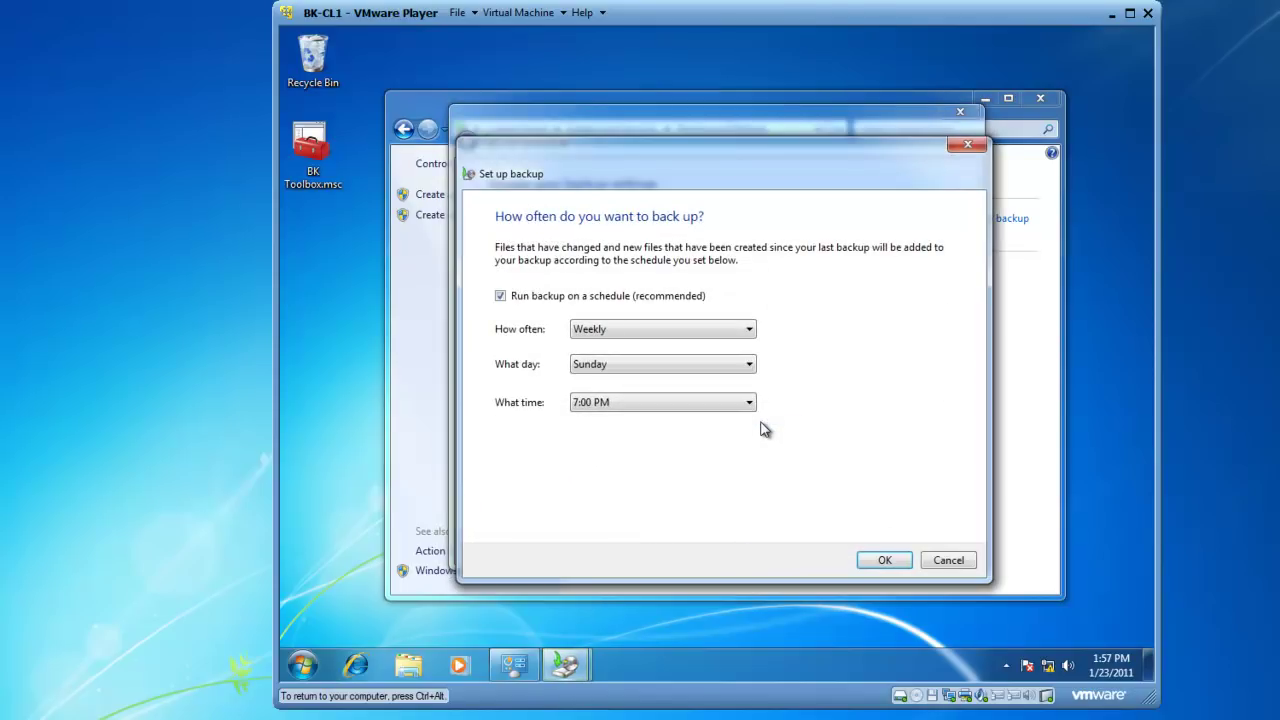
left_click(501, 296)
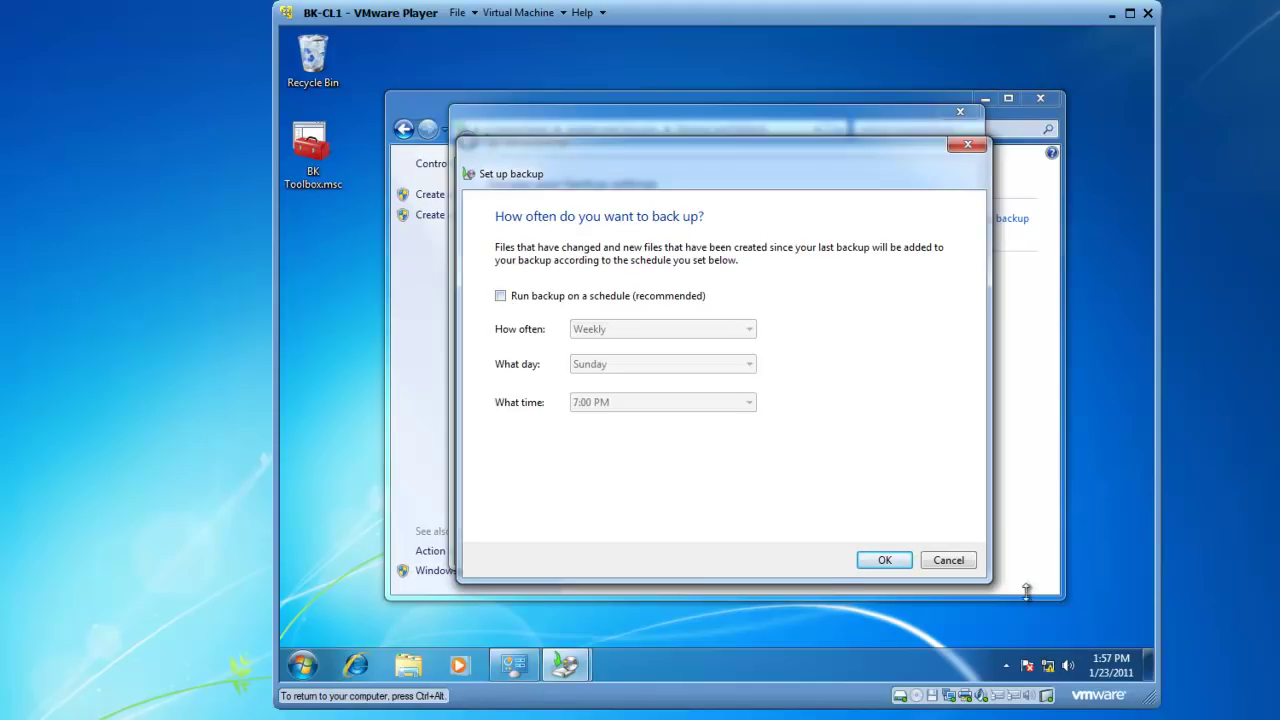
left_click(885, 561)
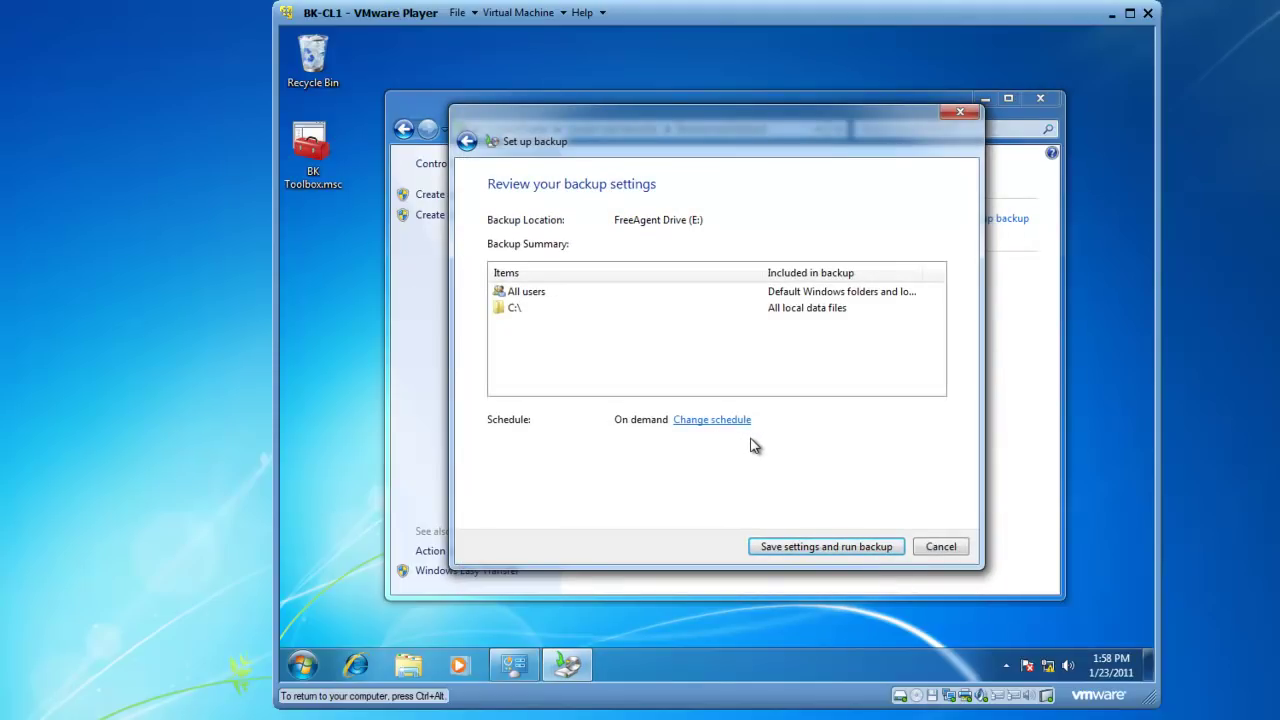
Save the settings and run the backup to FreeAgent Drive (E:) until it finishes at 4.32 GB.
left_click(793, 553)
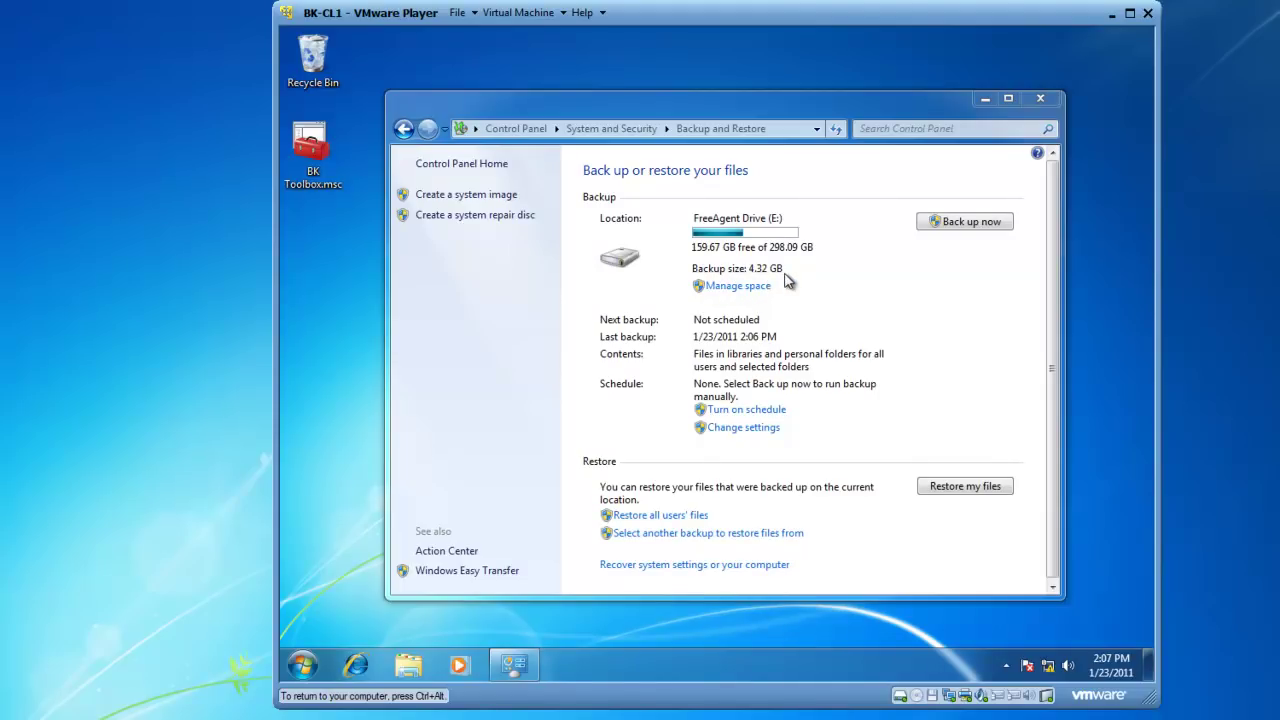
In Explorer, open BK-CL1's properties on FreeAgent Drive (E:) to confirm 4.32 GB, 78 files.
left_click(405, 670)
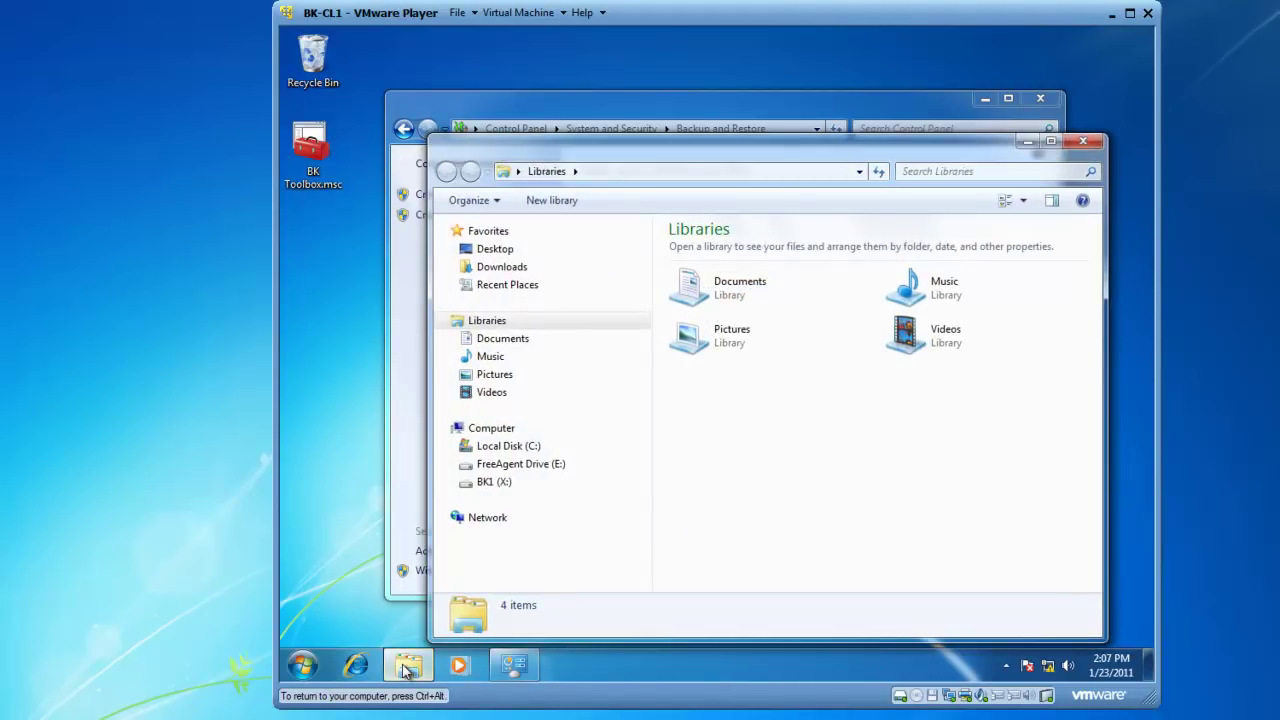
left_click(487, 468)
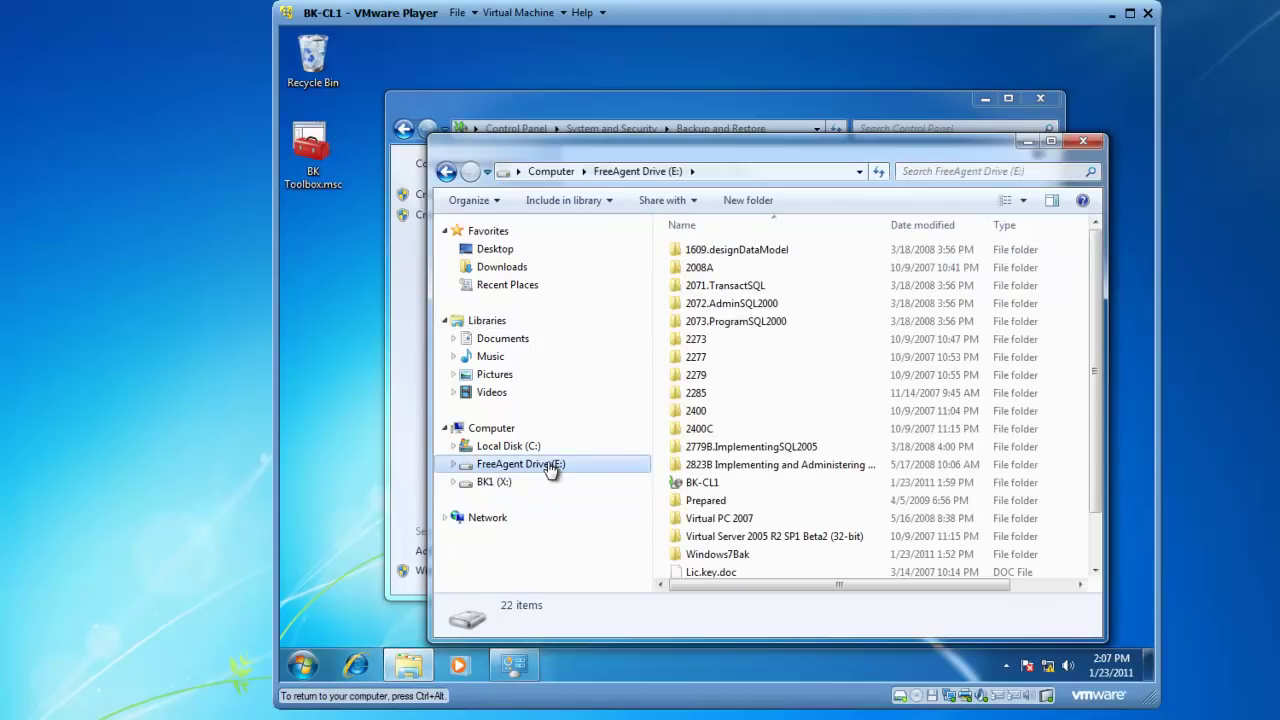
scroll(1103, 372, "down", 1)
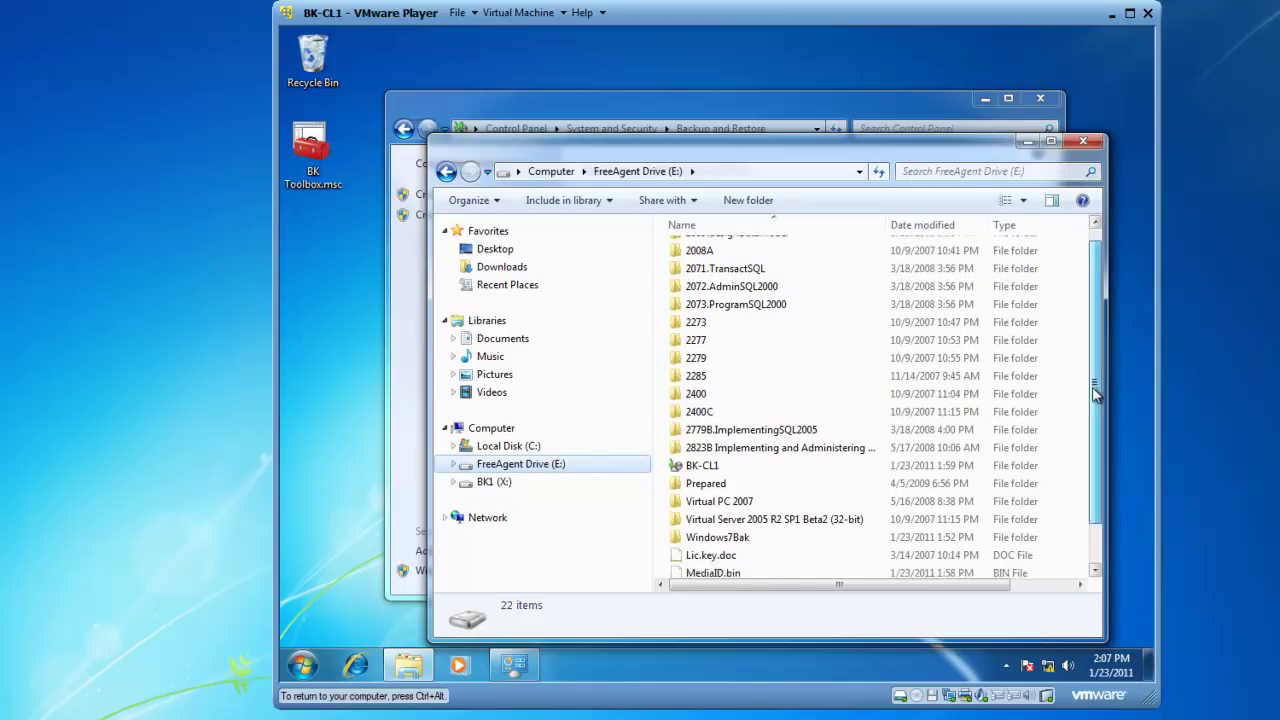
left_click(706, 425)
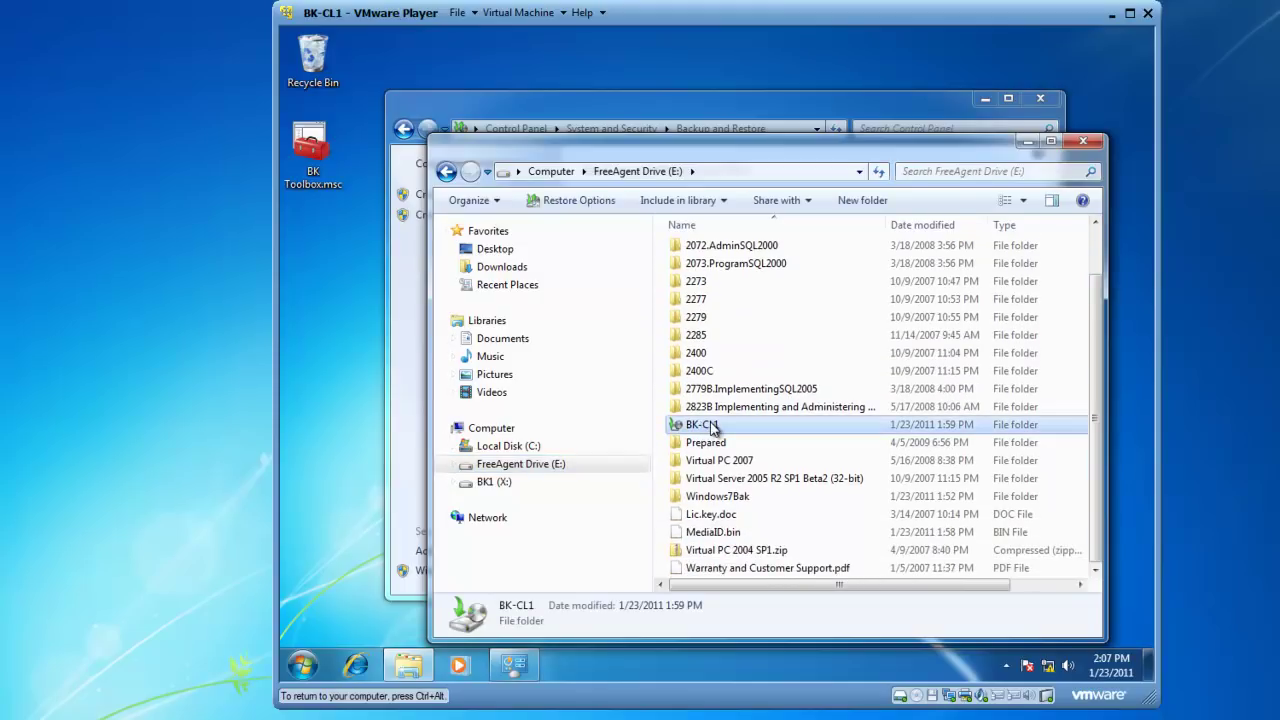
right_click(710, 426)
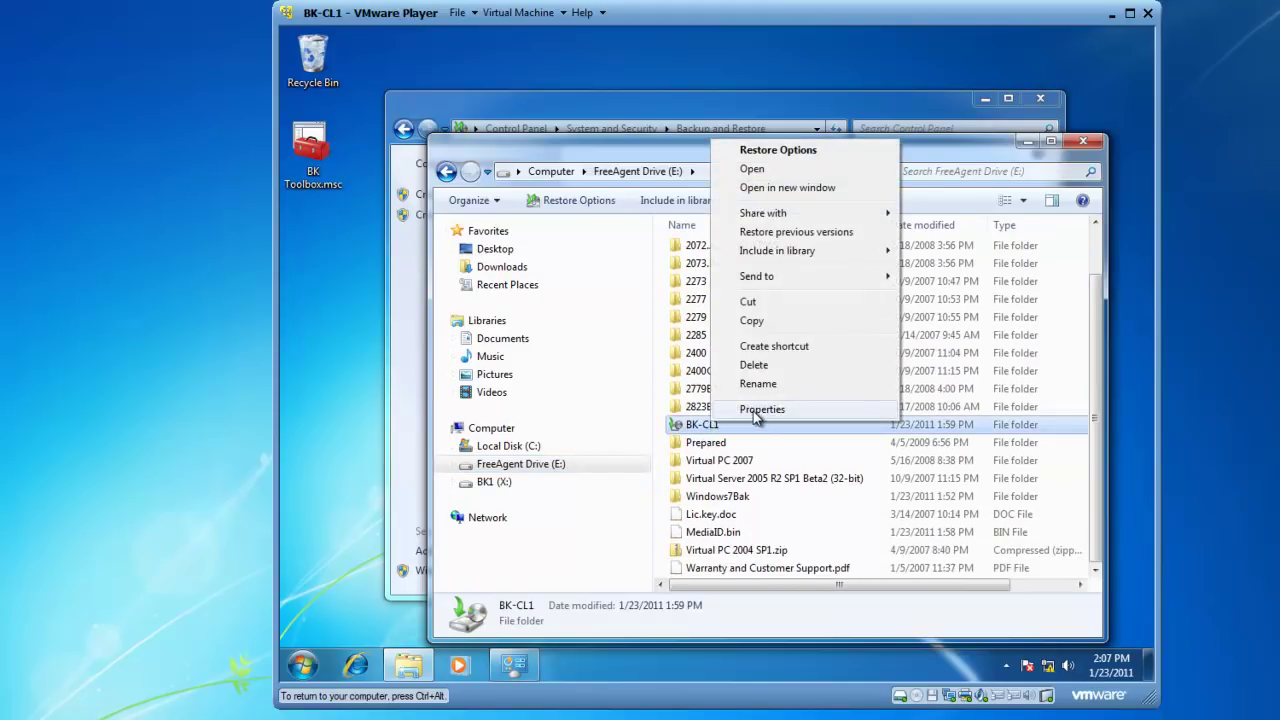
left_click(752, 412)
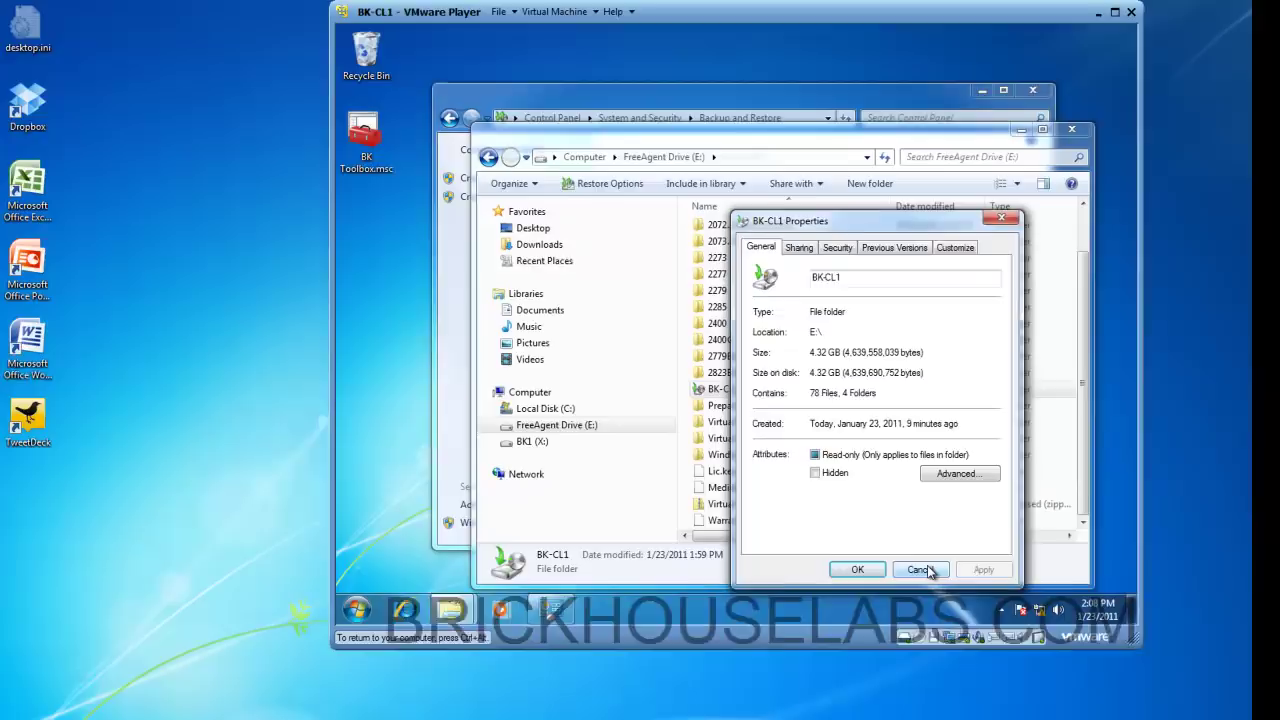
Dismiss the BK-CL1 properties and close the Explorer window.
left_click(930, 622)
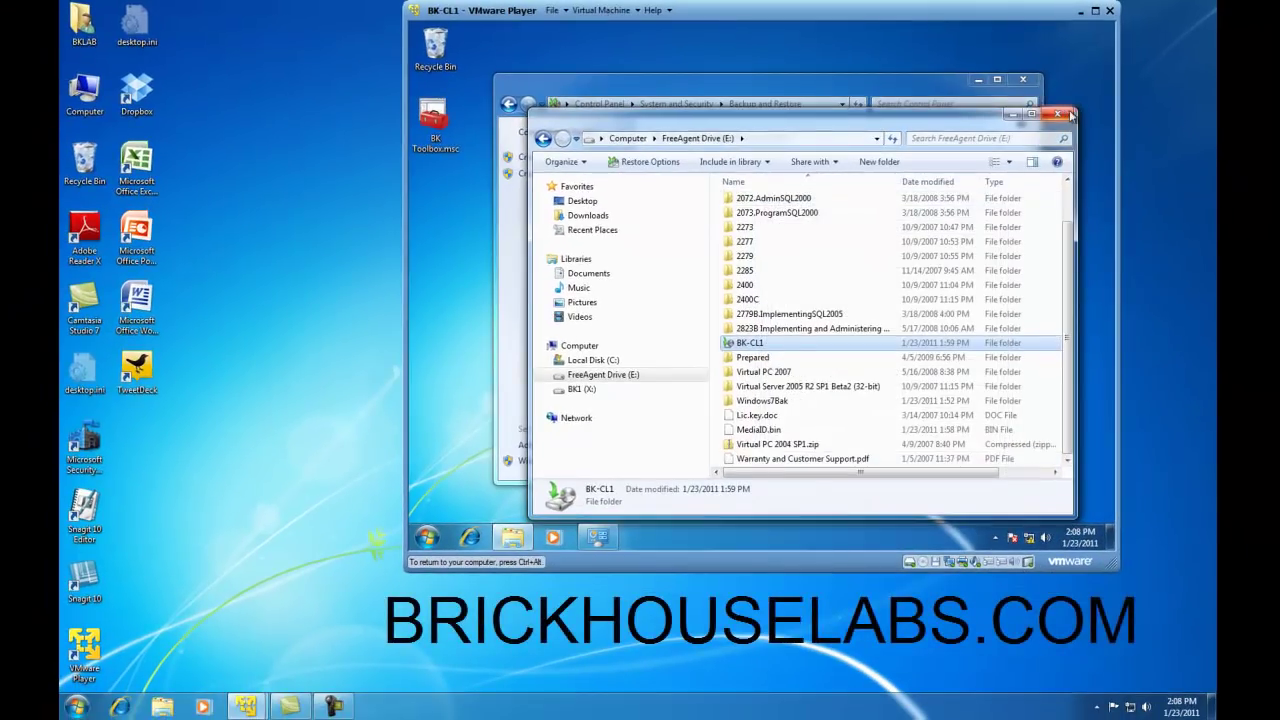
left_click(1057, 114)
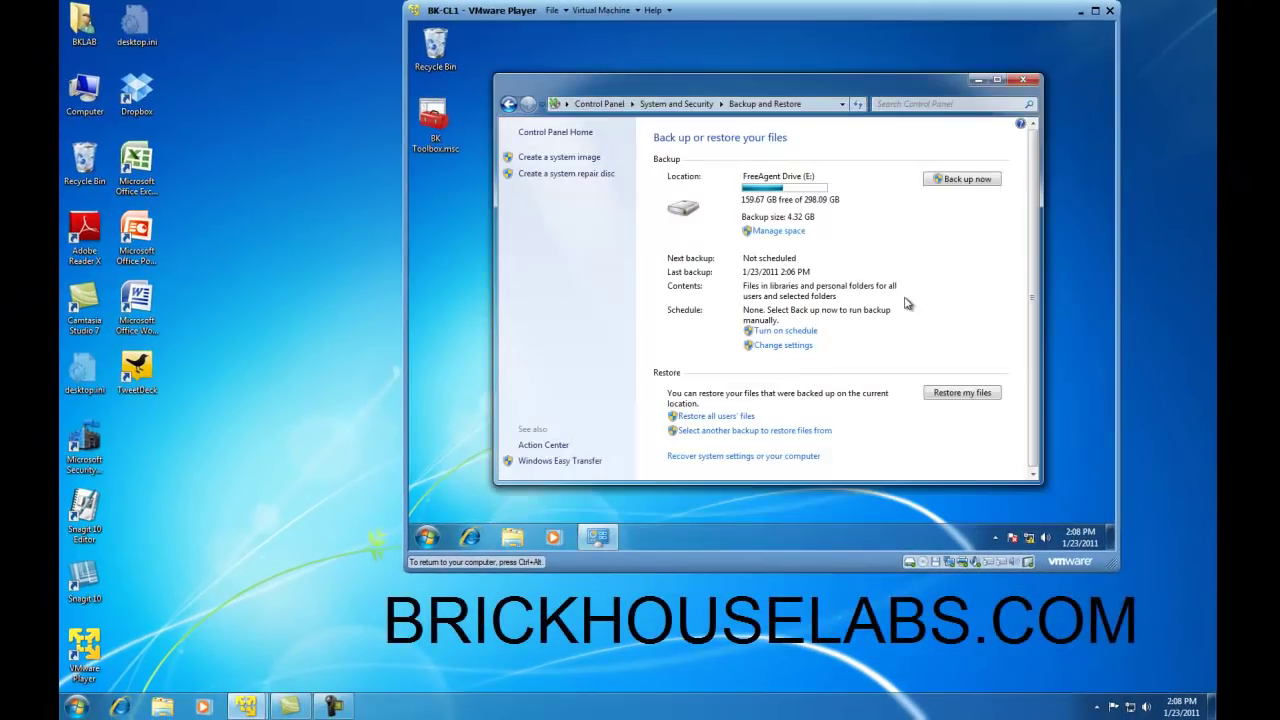